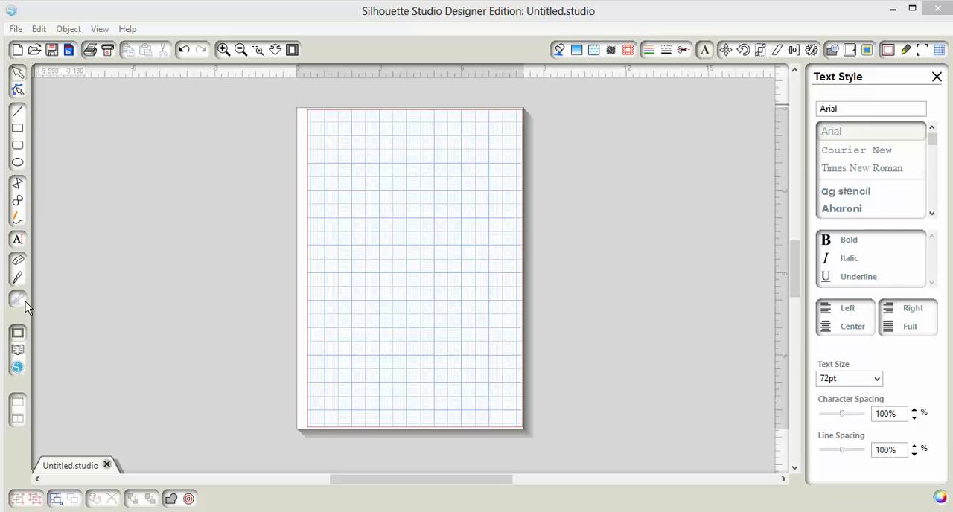
Add the text "Hello!" near the upper-left corner of the page.
click(18, 241)
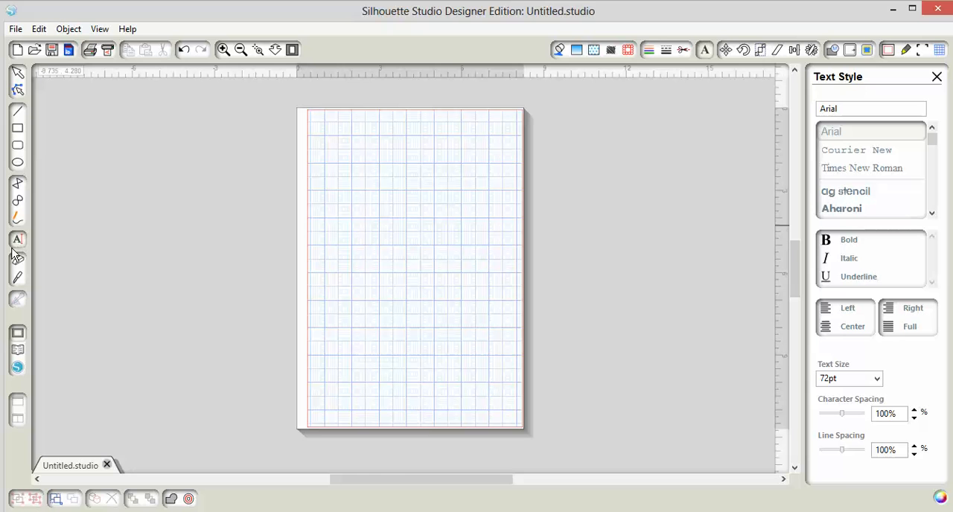
click(326, 148)
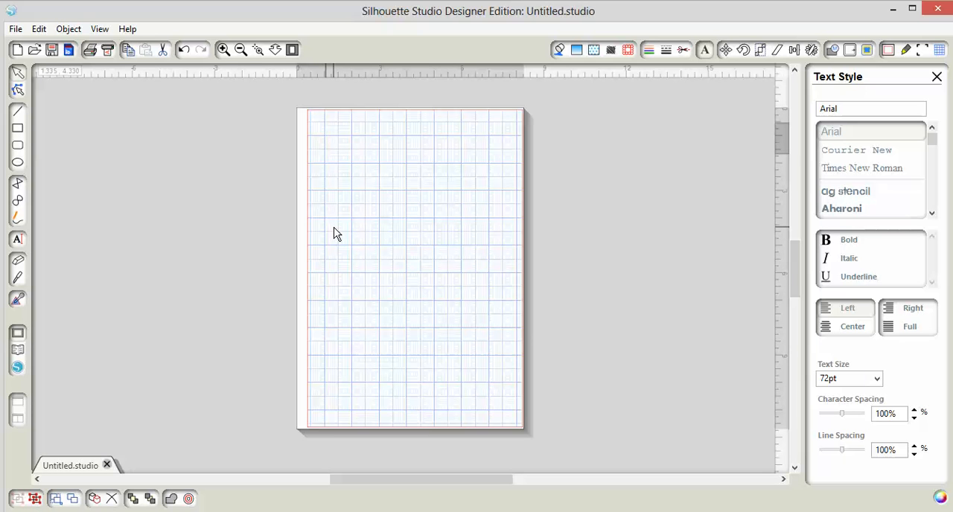
text(Hello!)
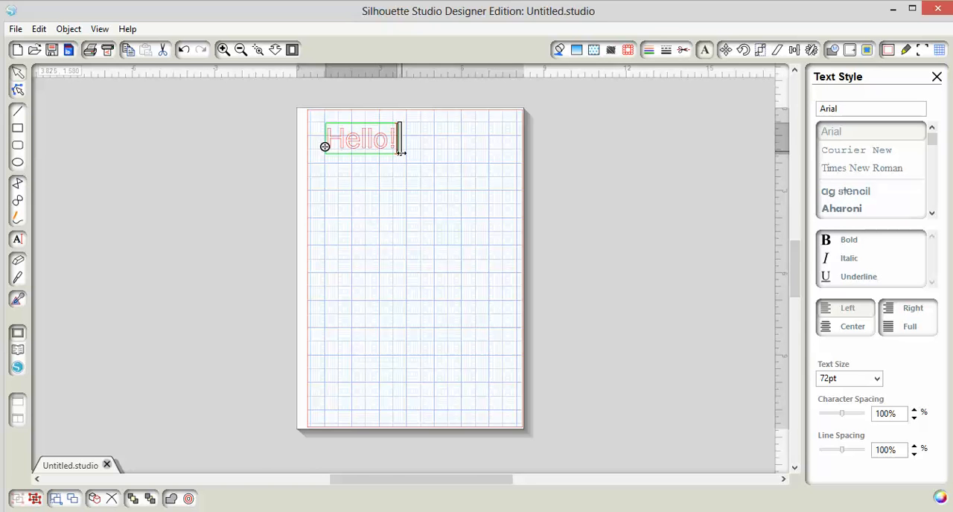
click(417, 237)
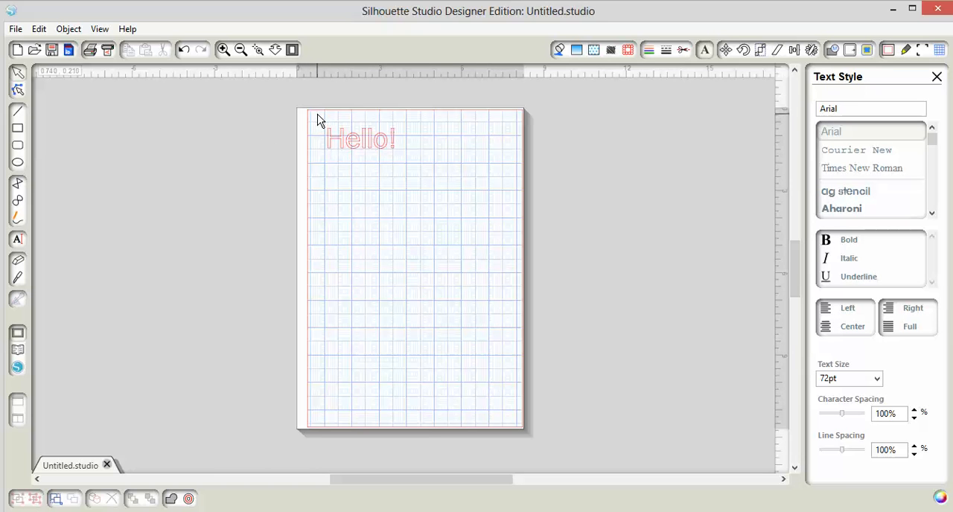
Try the "Hello!" text in Courier New and the fonts that follow it in the list, down to Anabel.
click(350, 147)
drag(347, 142, 403, 169)
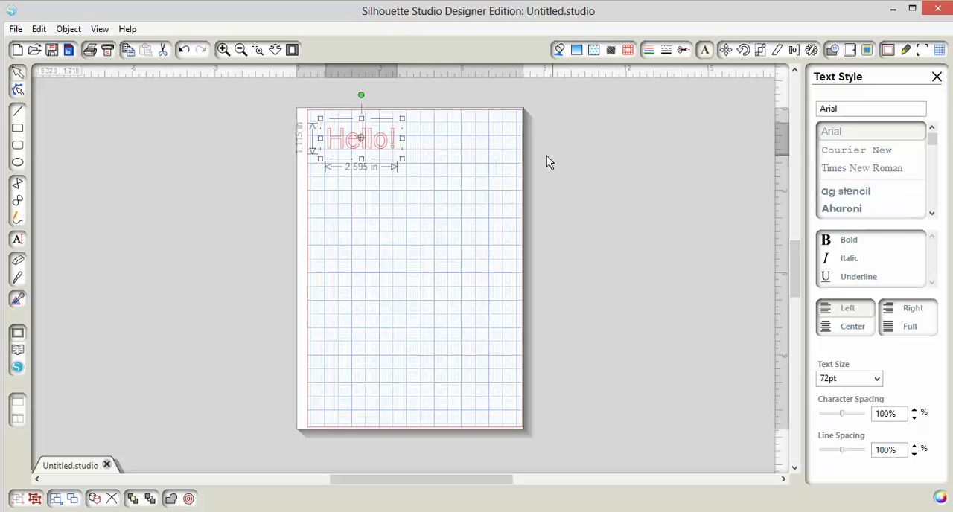
click(853, 153)
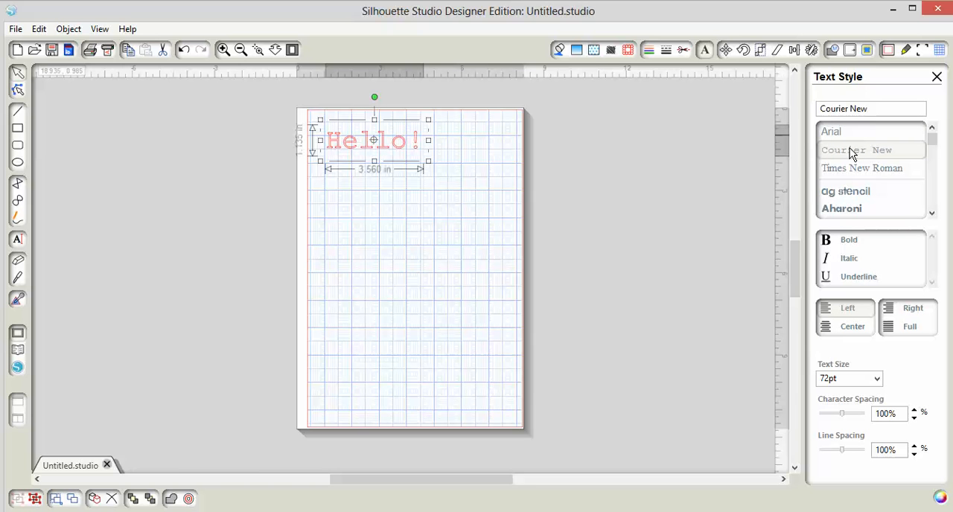
mouse_move(932, 140)
mouse_down()
mouse_move(932, 202)
mouse_move(930, 131)
mouse_up()
key(Down)
key(Down)
key(Down)
key(Down)
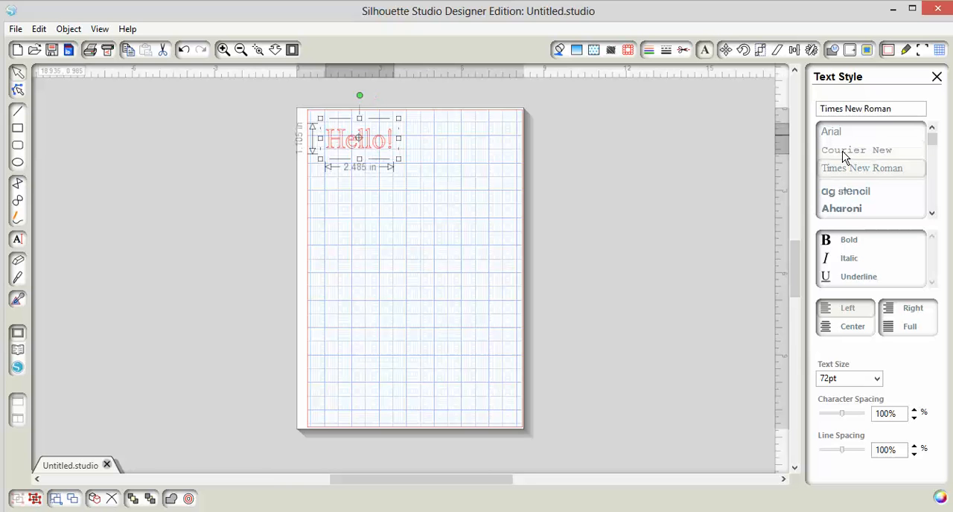
key(Down)
key(Down)
key(Down)
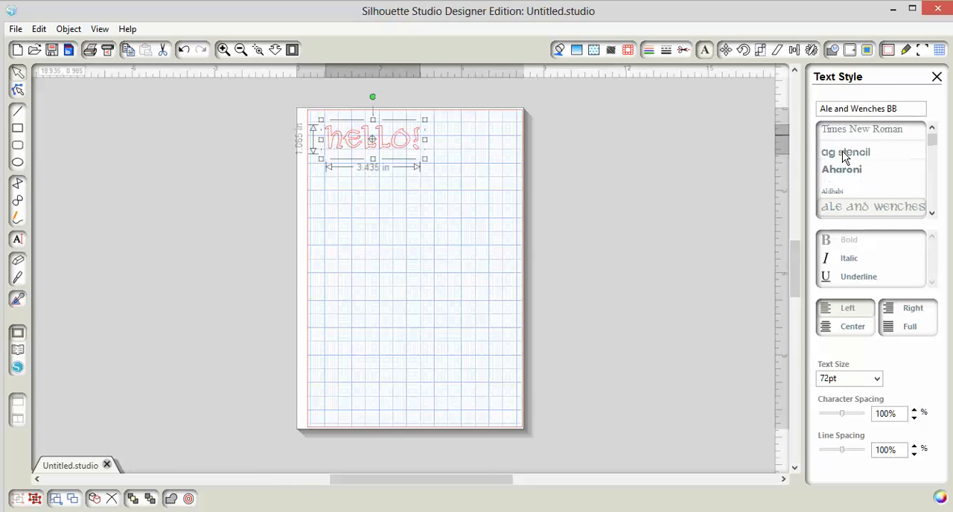
key(Down)
key(Down)
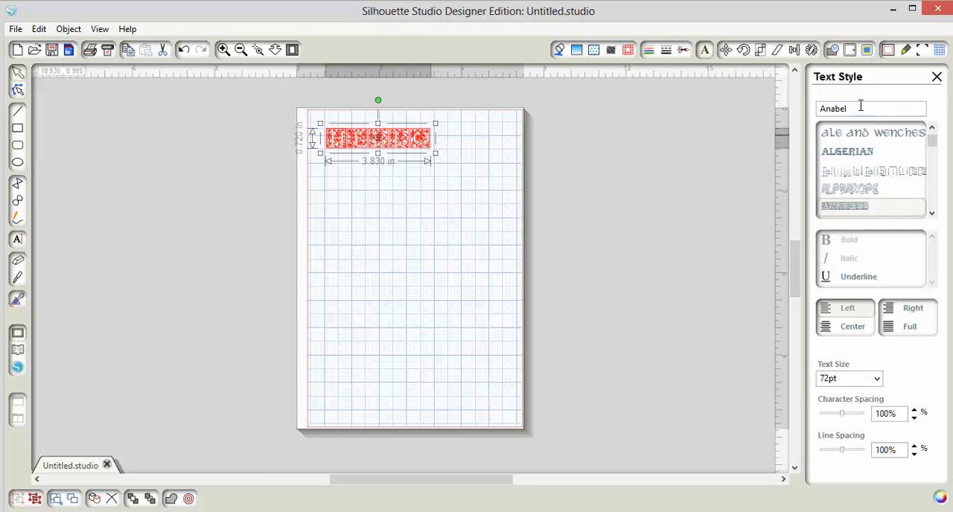
Set the font of the "Hello!" text to CK Alis Hand.
drag(861, 109, 799, 105)
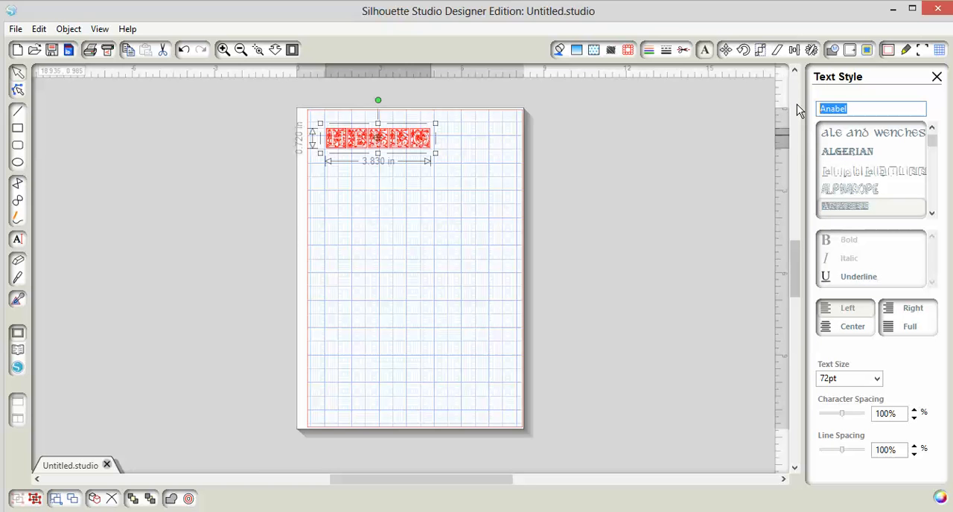
text(ck Alis Hand)
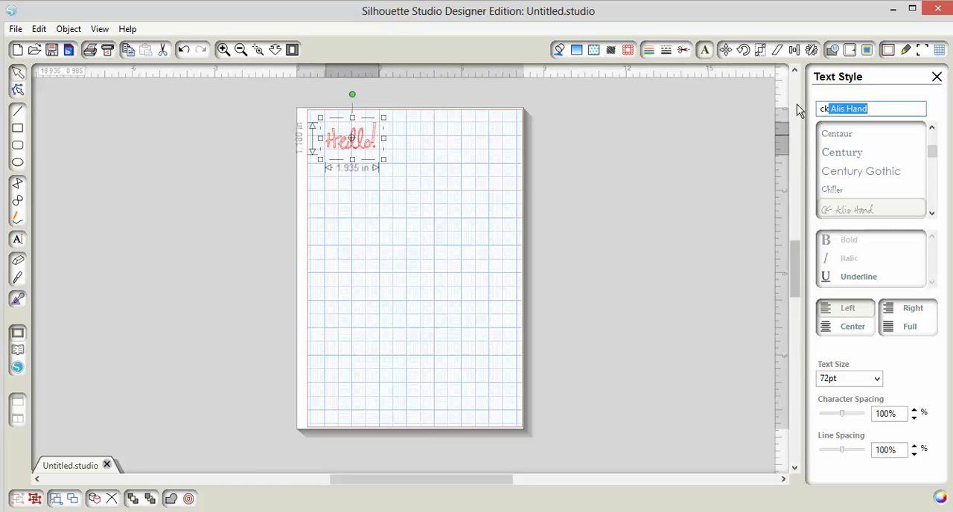
click(840, 210)
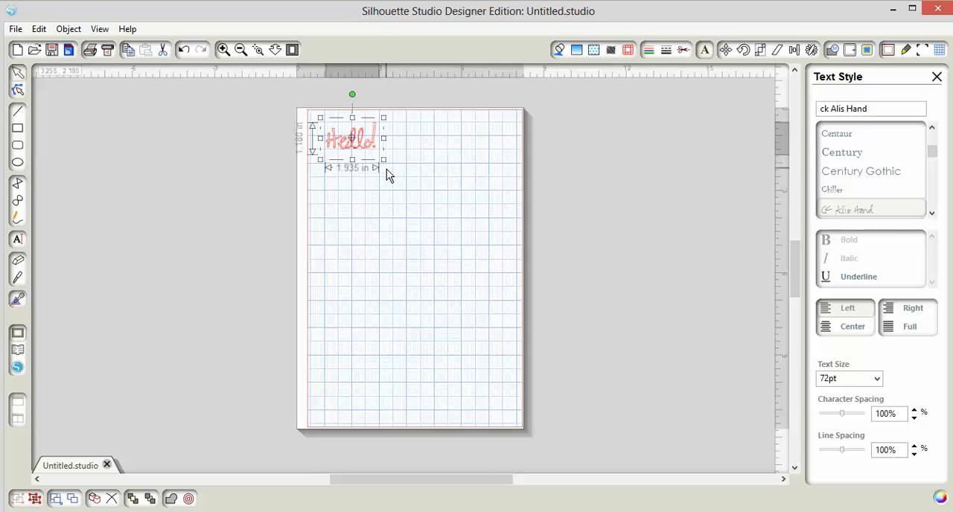
Enlarge the "Hello!" text proportionally to about 6.67 in wide and 4.06 in high.
drag(384, 159, 492, 271)
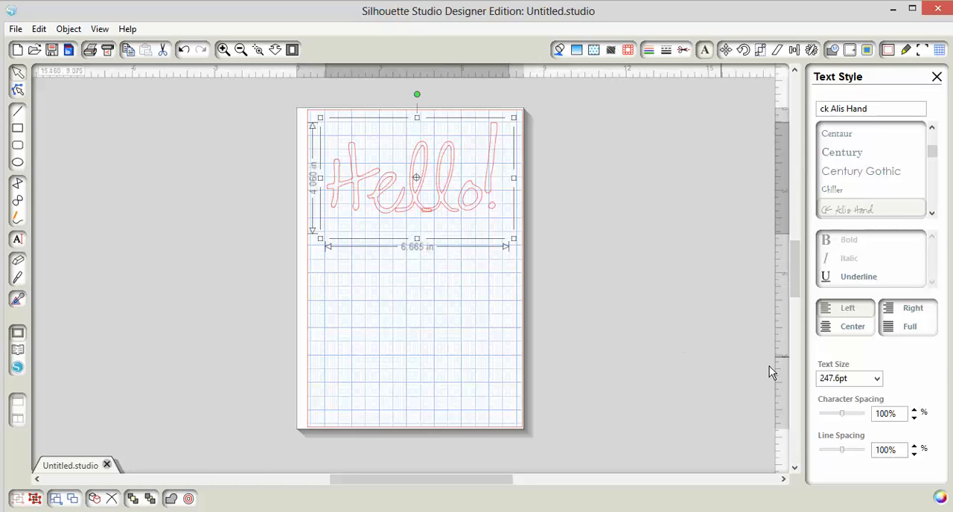
click(877, 380)
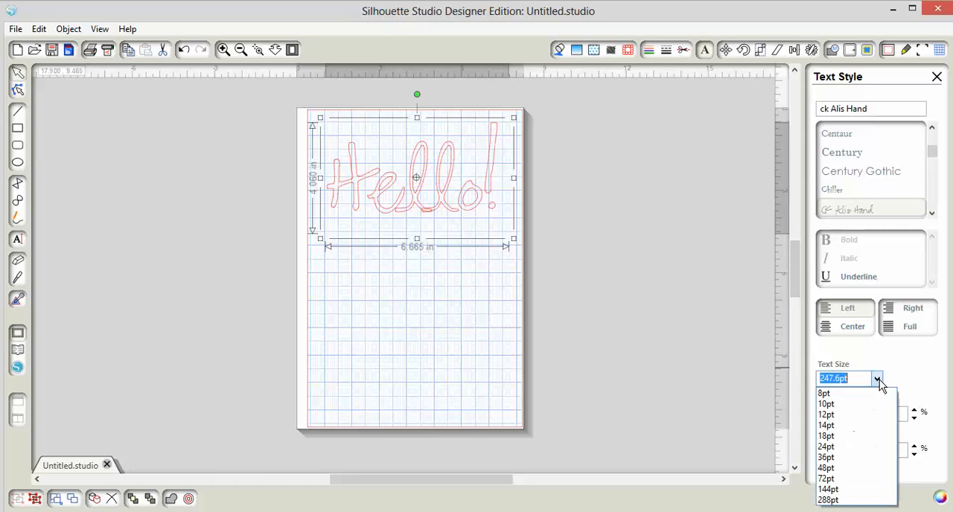
click(878, 380)
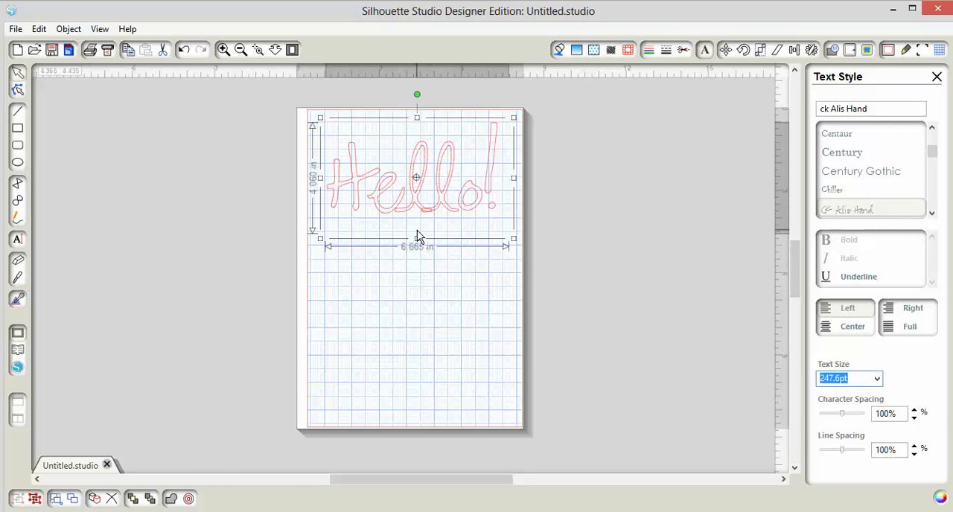
click(403, 278)
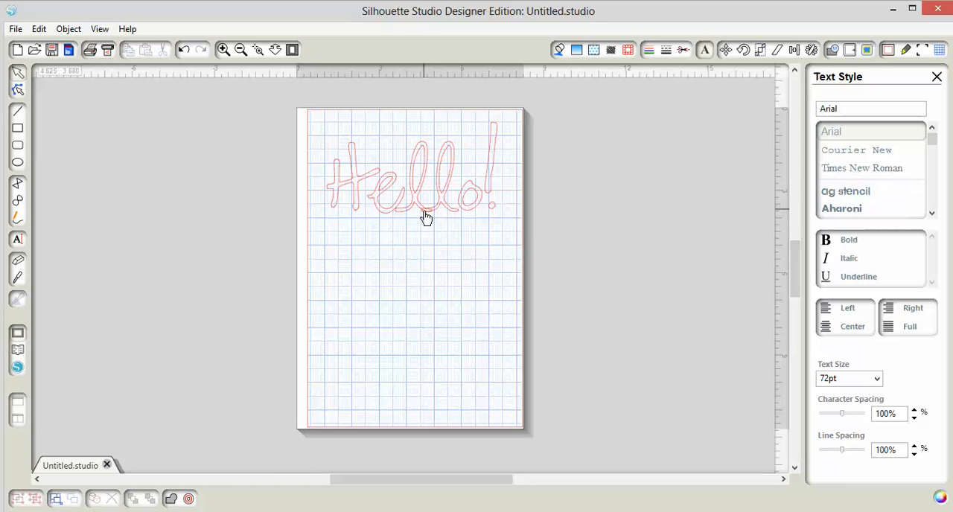
Weld the overlapping letters of the "Hello!" text.
drag(320, 119, 504, 213)
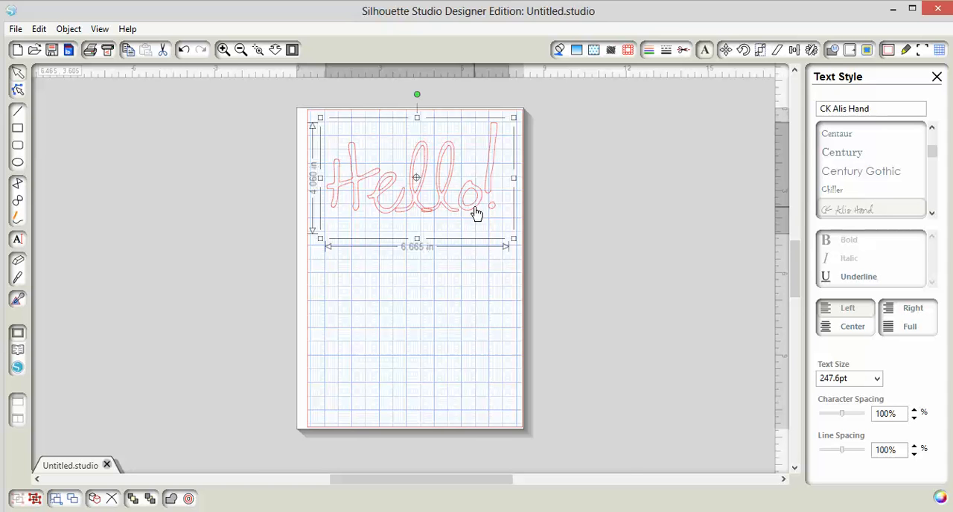
right_click(477, 213)
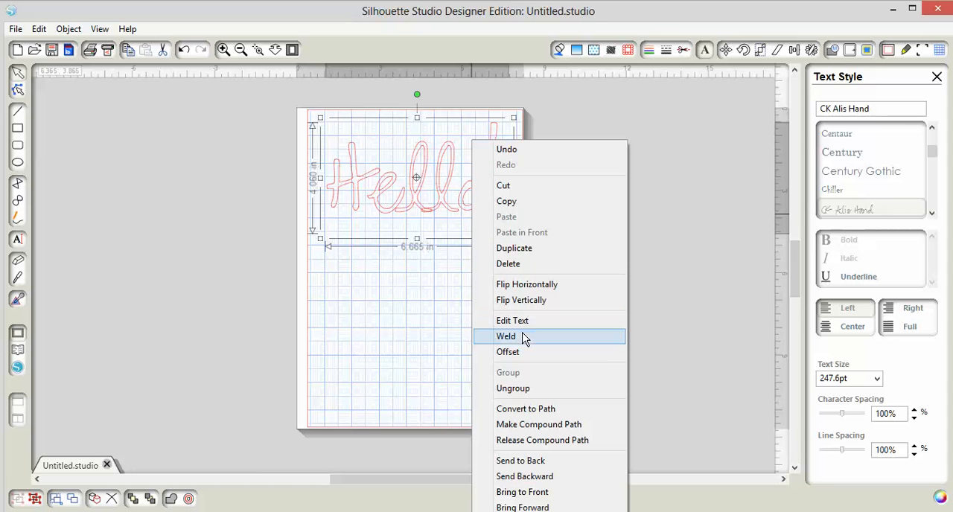
click(521, 340)
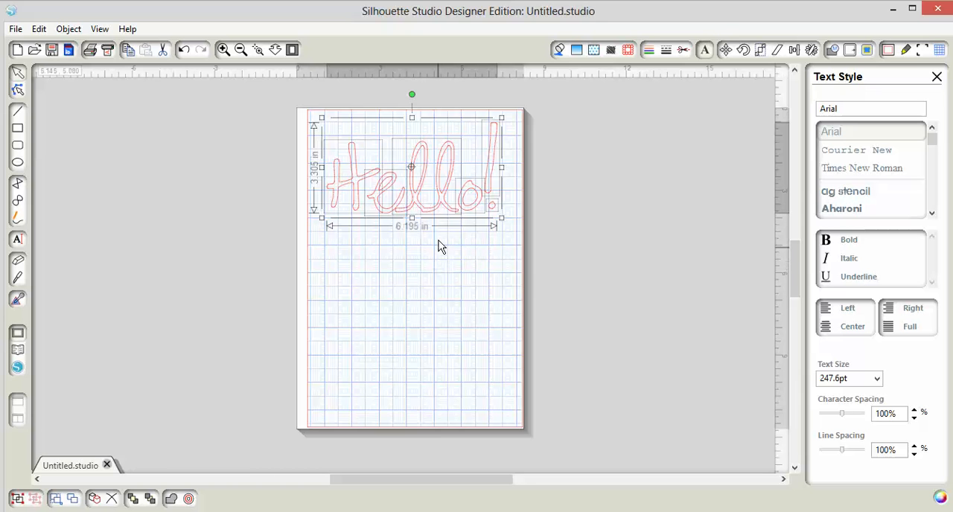
click(429, 256)
Move the welded "ll" letters below the rest of the word and undo the move.
drag(426, 215, 420, 309)
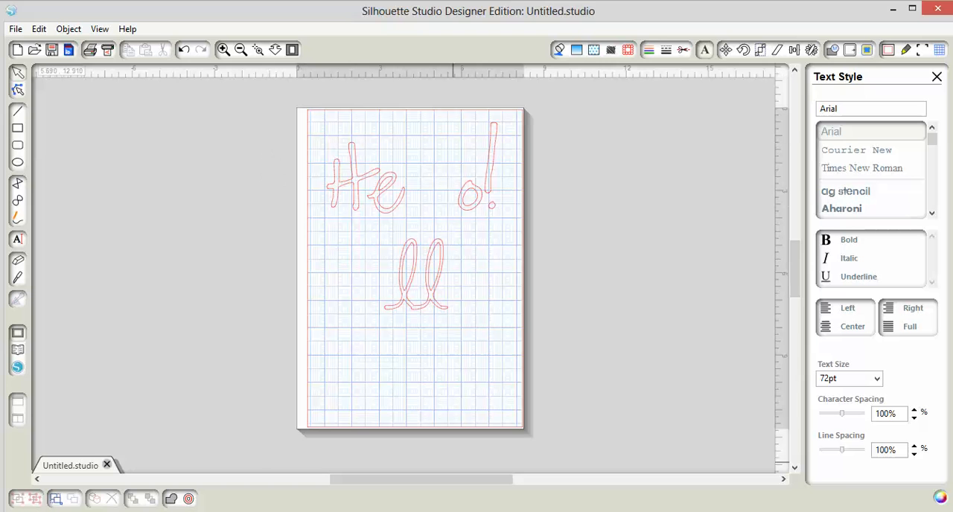
click(181, 51)
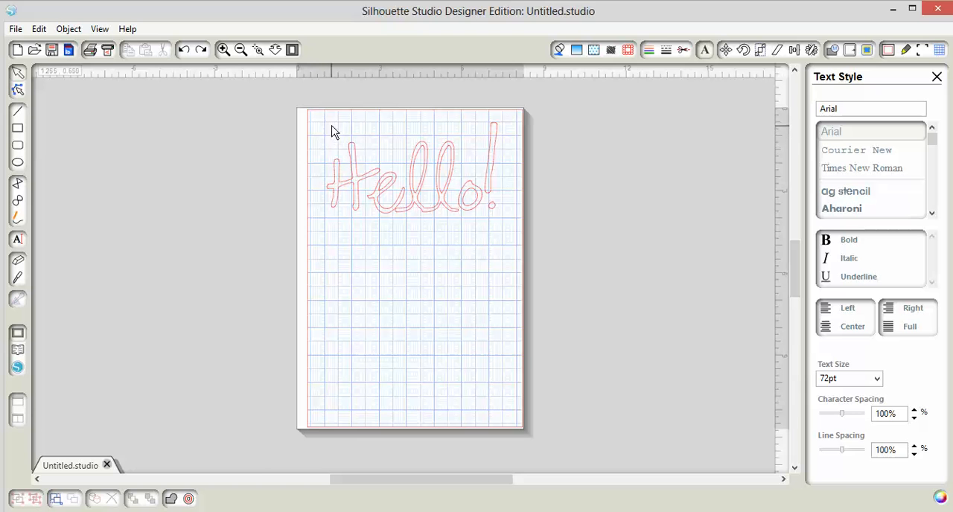
Group all the welded letters of "Hello!" and shift the grouped word slightly down and to the right.
drag(320, 117, 518, 233)
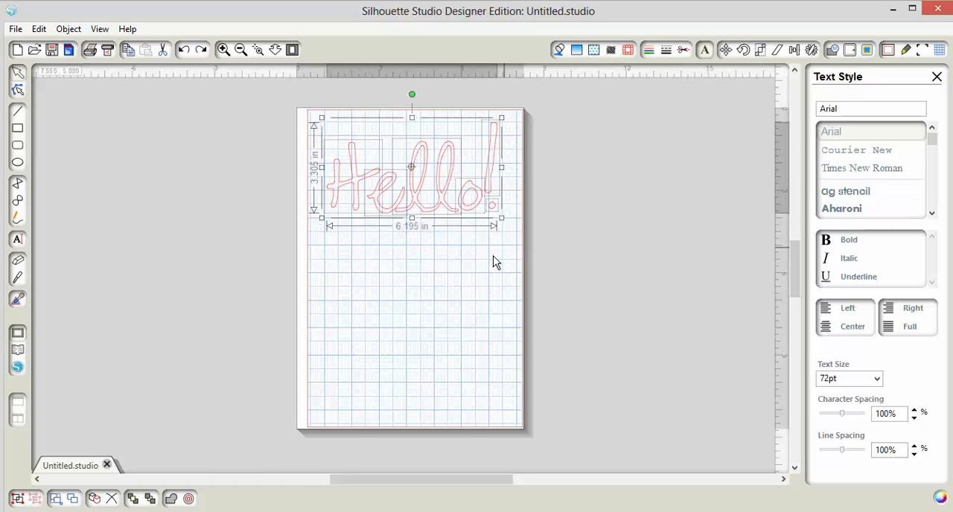
right_click(459, 201)
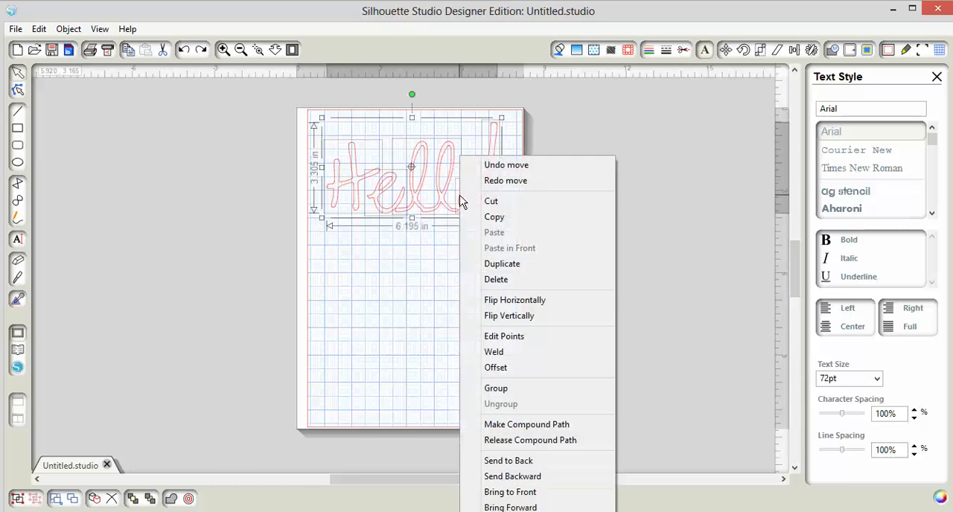
click(510, 398)
click(410, 268)
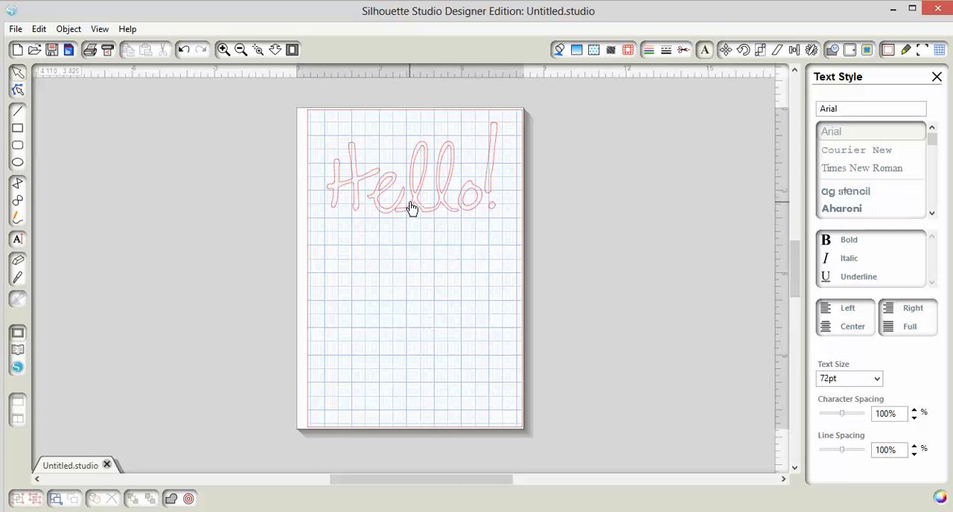
mouse_move(410, 223)
mouse_down()
mouse_move(409, 294)
mouse_move(415, 212)
mouse_up()
click(465, 462)
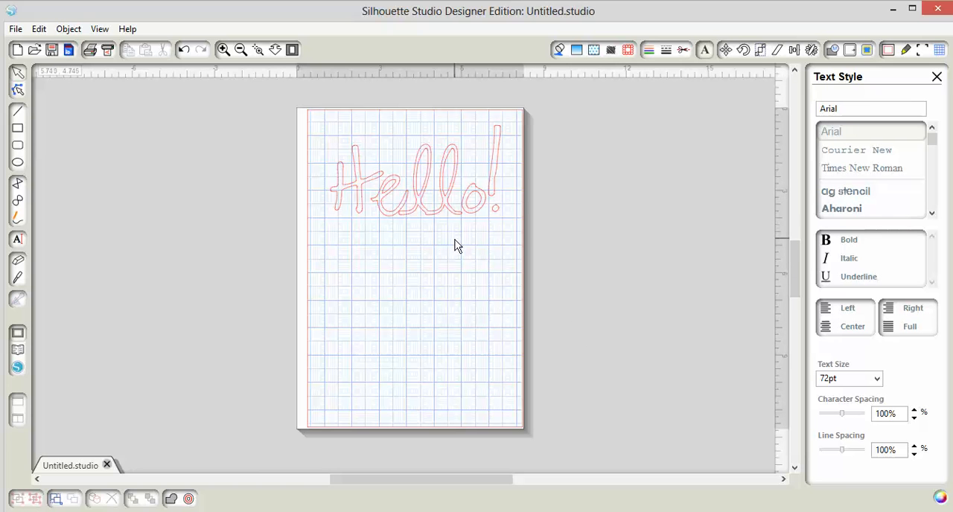
click(423, 211)
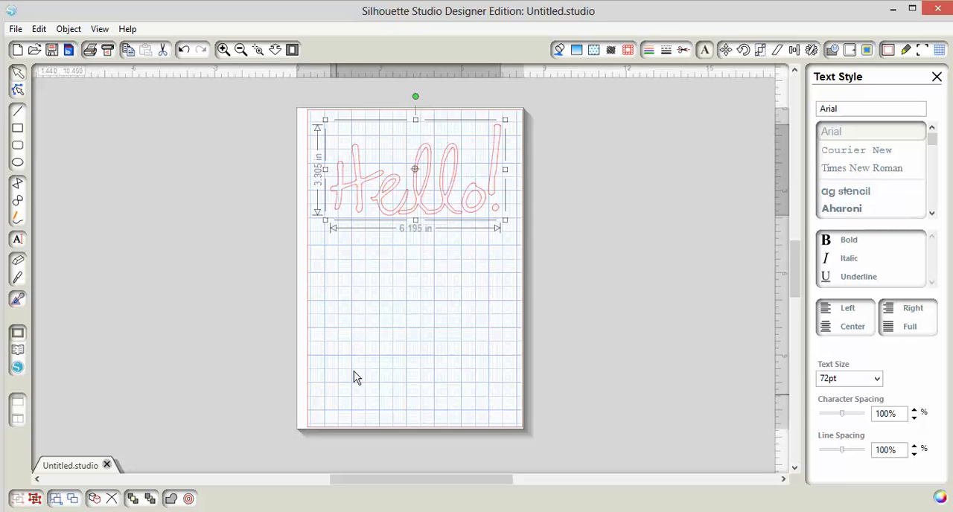
click(65, 30)
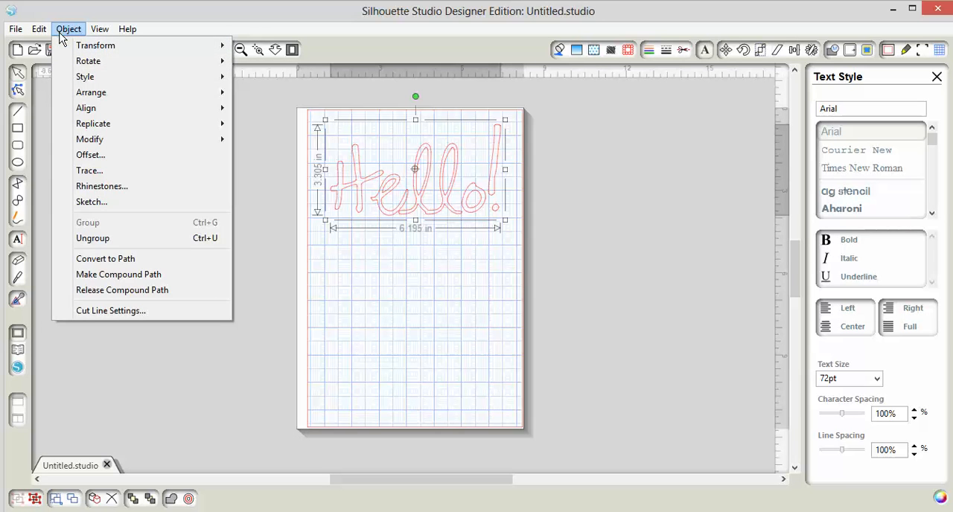
click(177, 381)
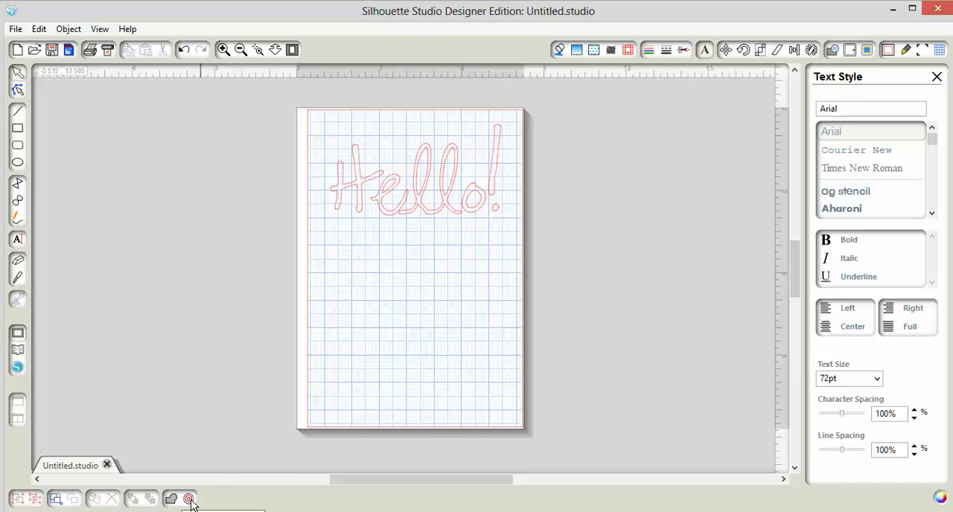
Create an offset around the grouped "Hello!" word with an offset distance of 0.025 in.
drag(330, 117, 502, 221)
right_click(469, 199)
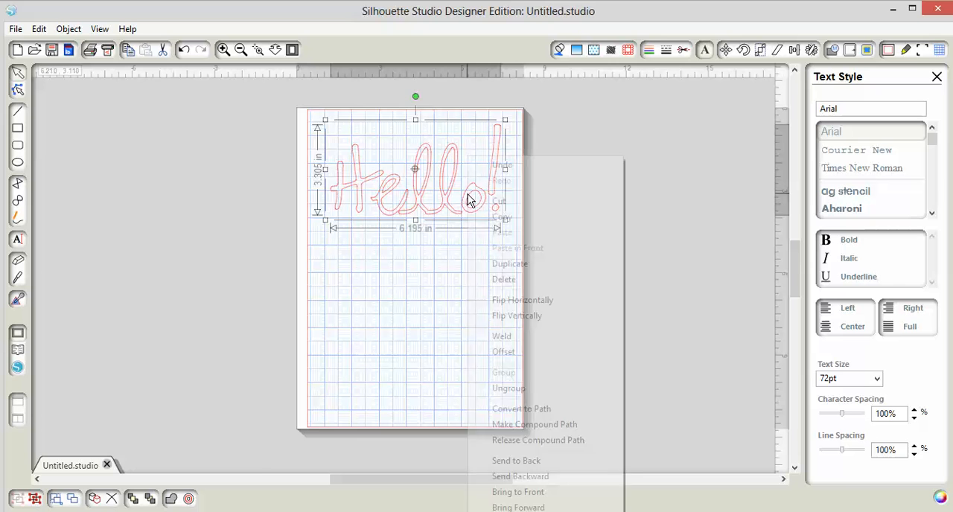
click(502, 351)
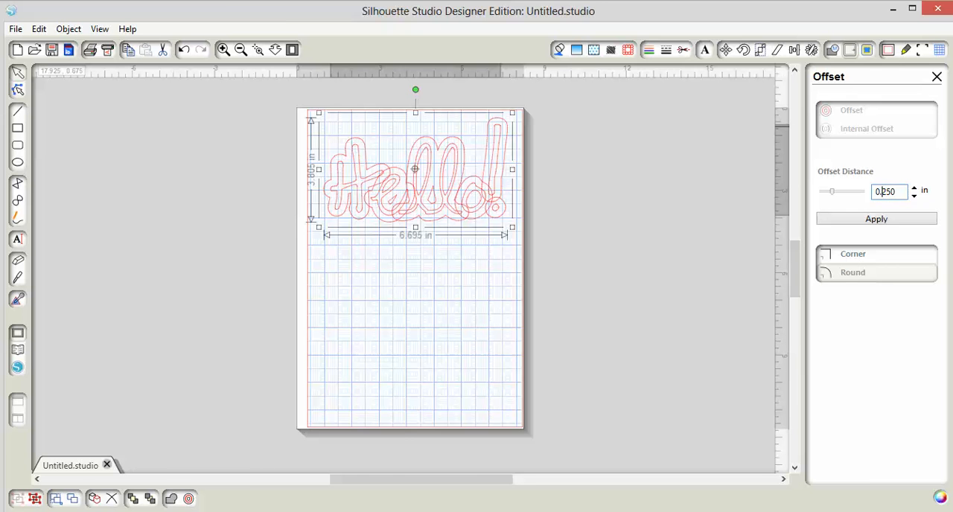
click(882, 192)
text(0)
click(876, 218)
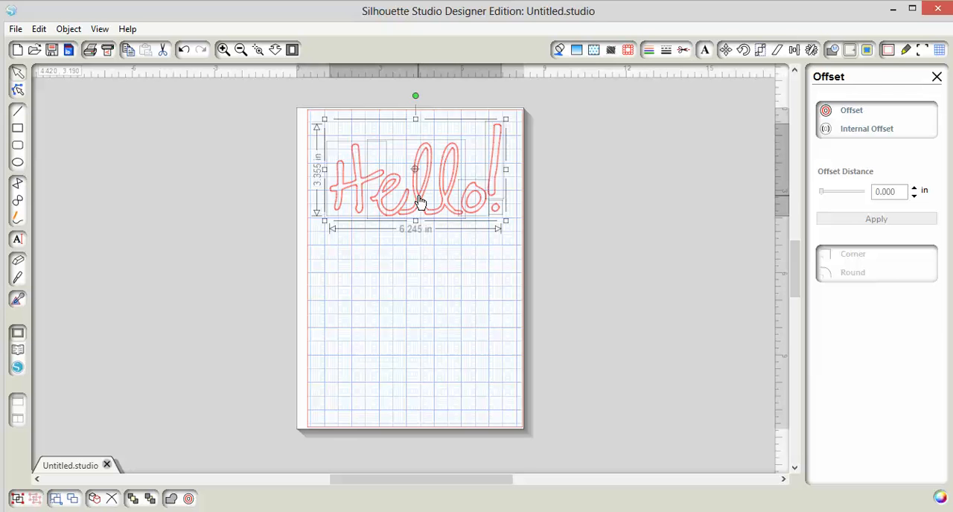
Move the original "Hello!" word below its offset outline and select the joined "ll" shape of the offset.
drag(419, 202, 417, 325)
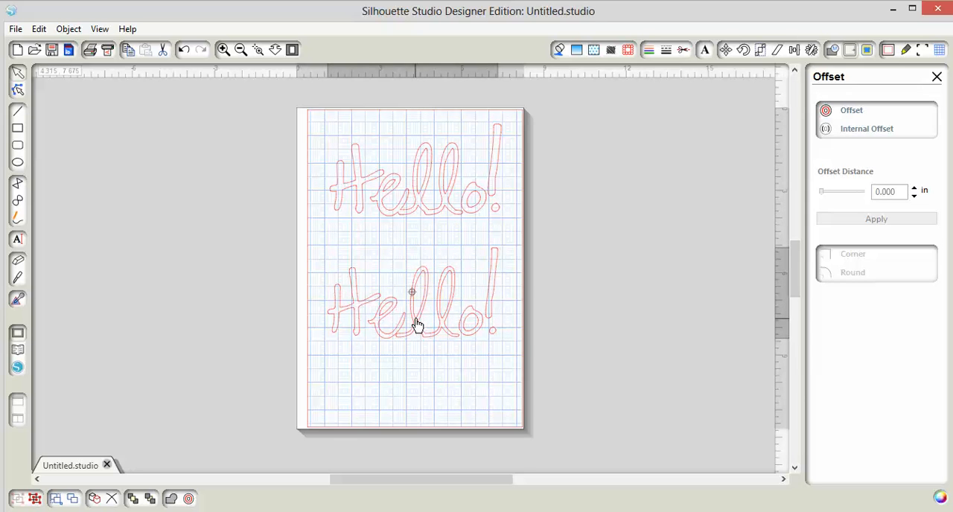
click(534, 374)
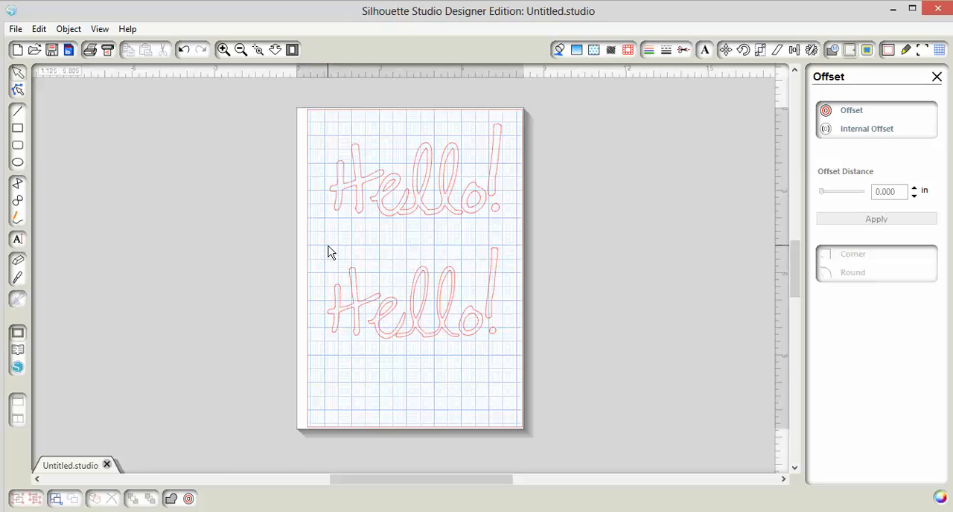
drag(325, 238, 510, 355)
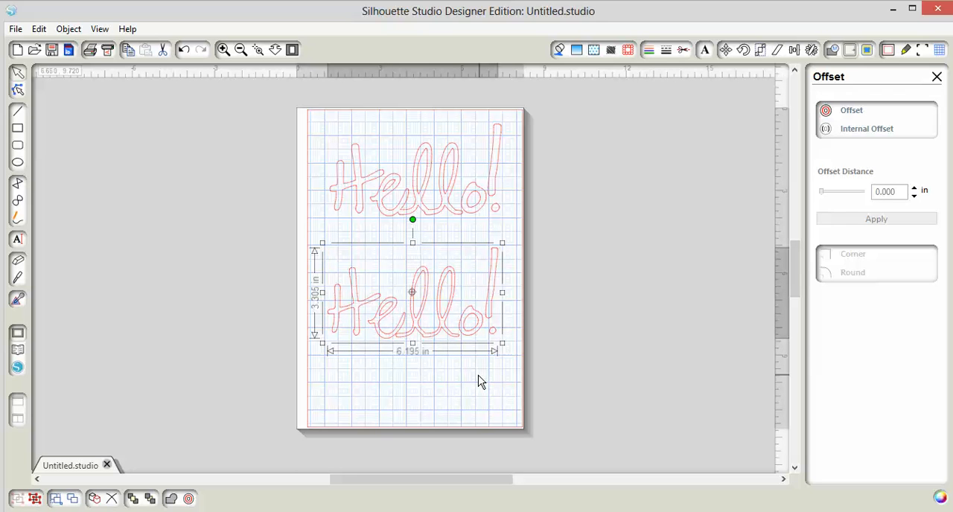
click(432, 215)
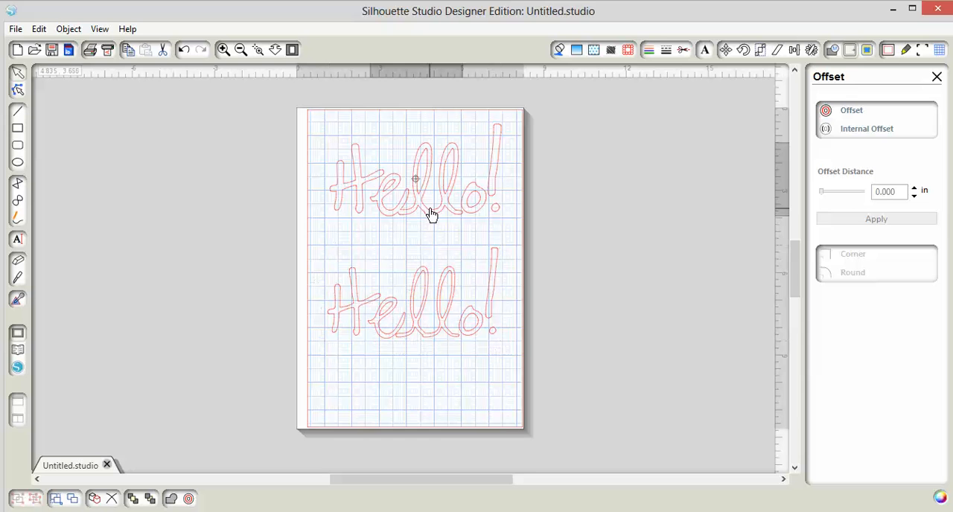
Move the joined "ell" shape of the offset below the rest of its word and undo the move.
mouse_move(432, 214)
mouse_down()
mouse_move(429, 228)
mouse_move(432, 172)
mouse_move(432, 251)
mouse_move(438, 186)
mouse_move(429, 237)
mouse_up()
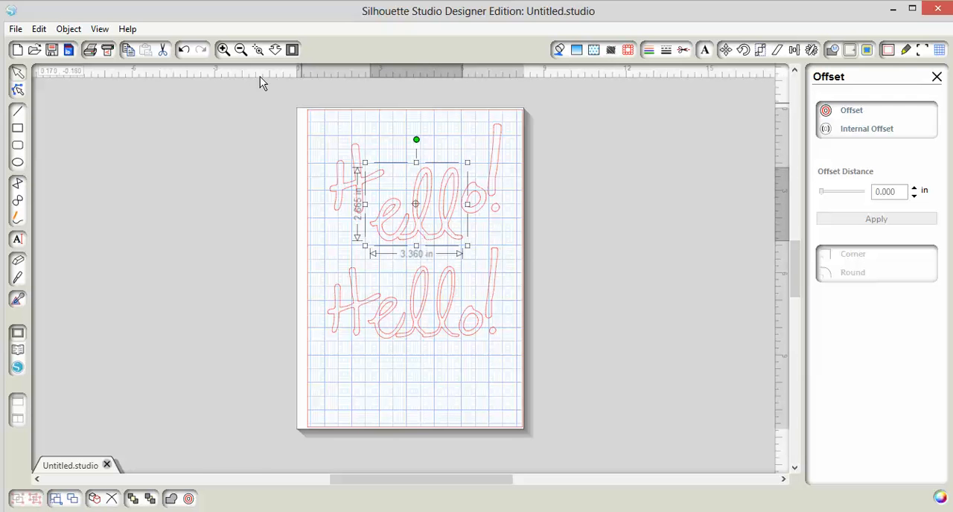
click(183, 49)
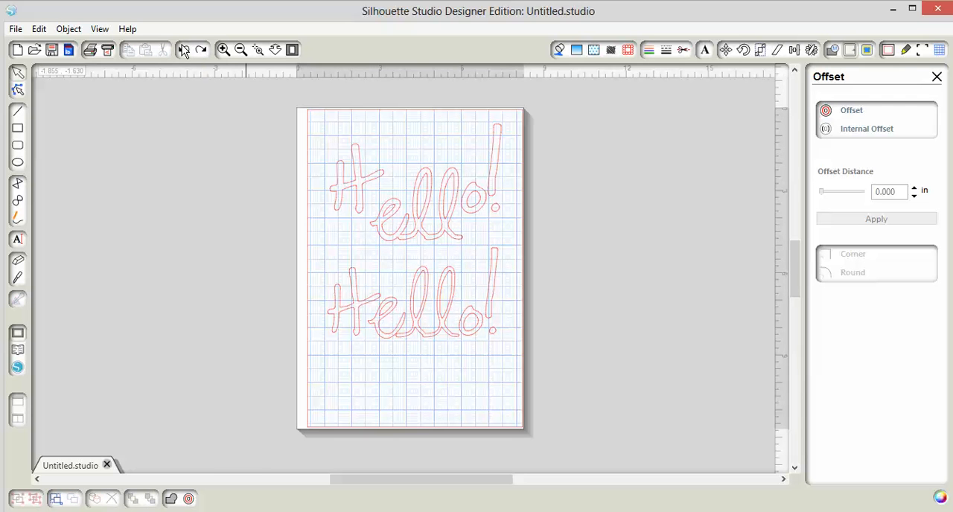
click(183, 49)
click(183, 49)
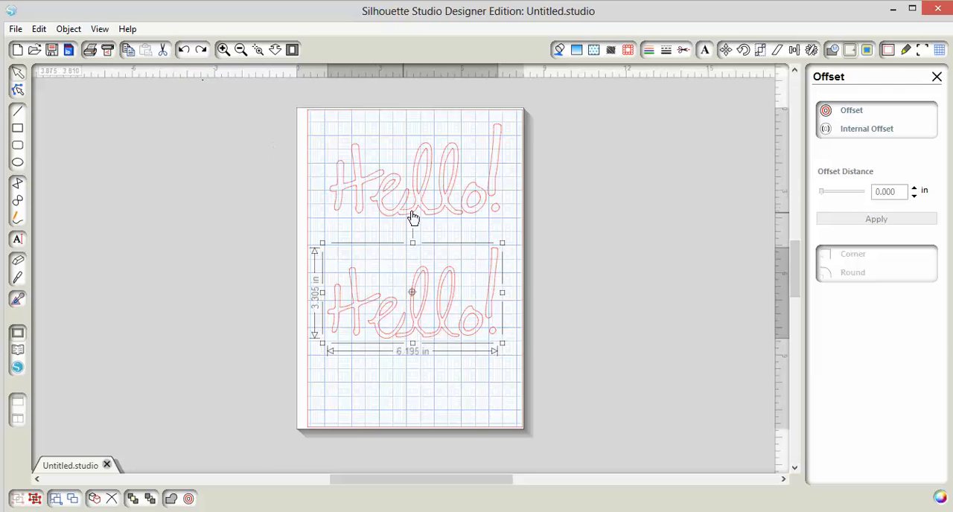
Group all the letter shapes of the offset "Hello!" and shift the grouped word slightly up and to the left.
click(604, 227)
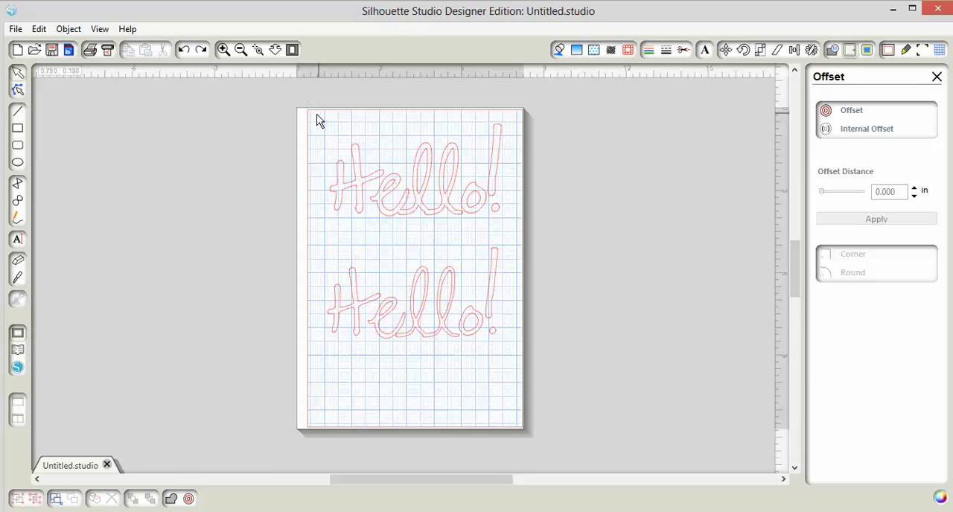
drag(317, 119, 513, 220)
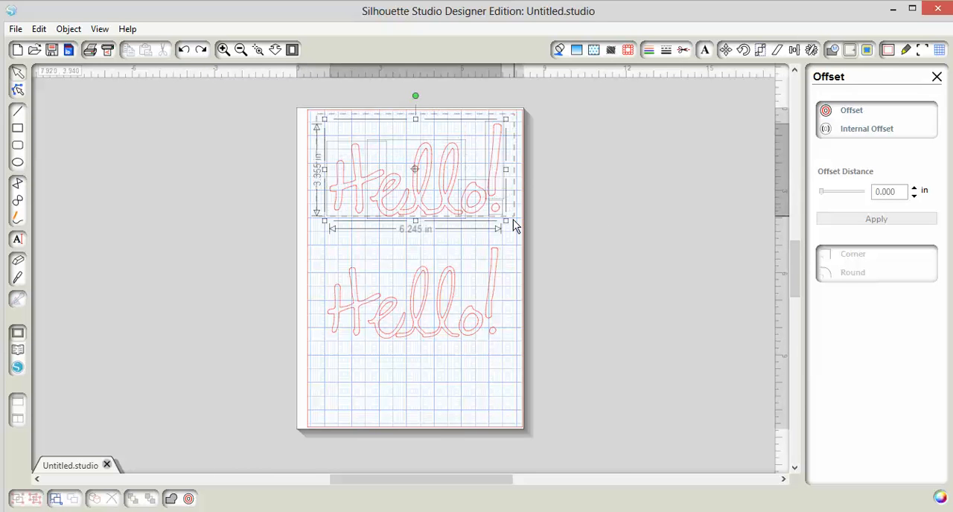
right_click(471, 214)
click(509, 390)
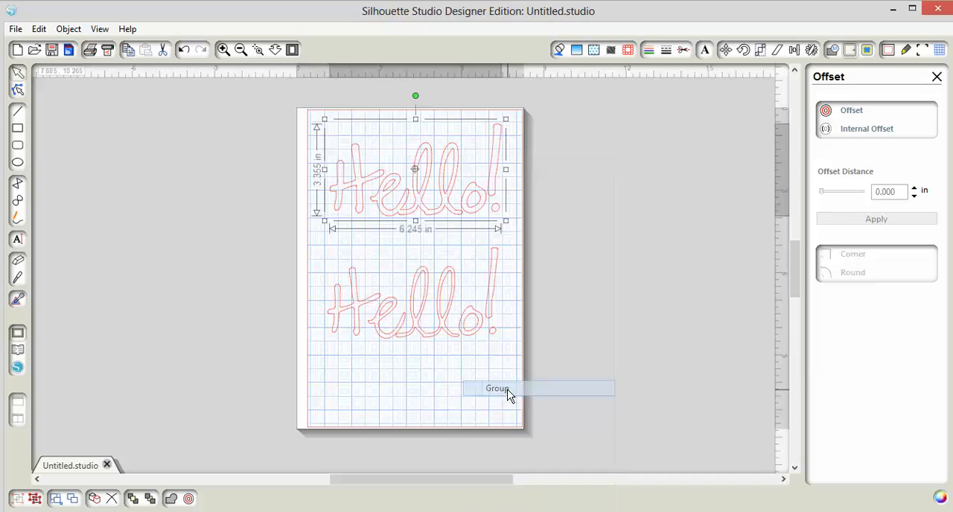
click(606, 269)
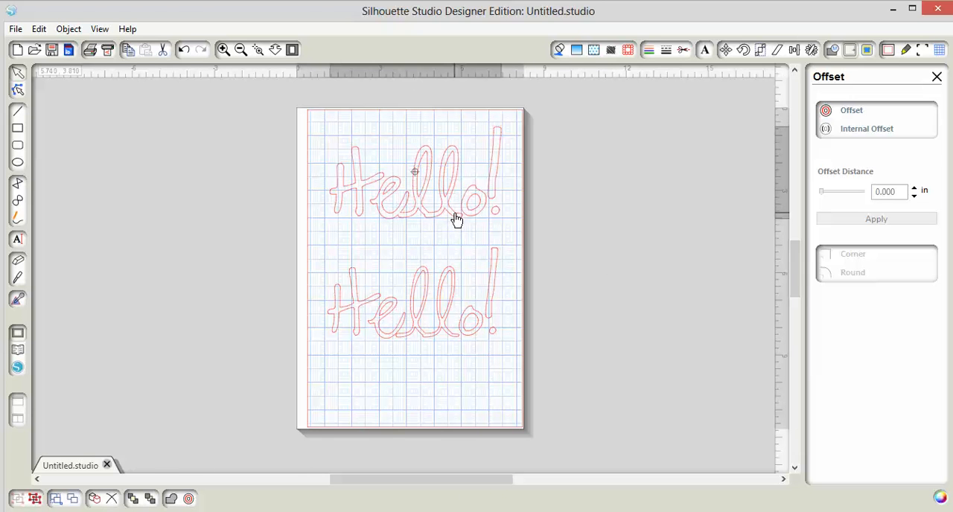
drag(456, 220, 447, 209)
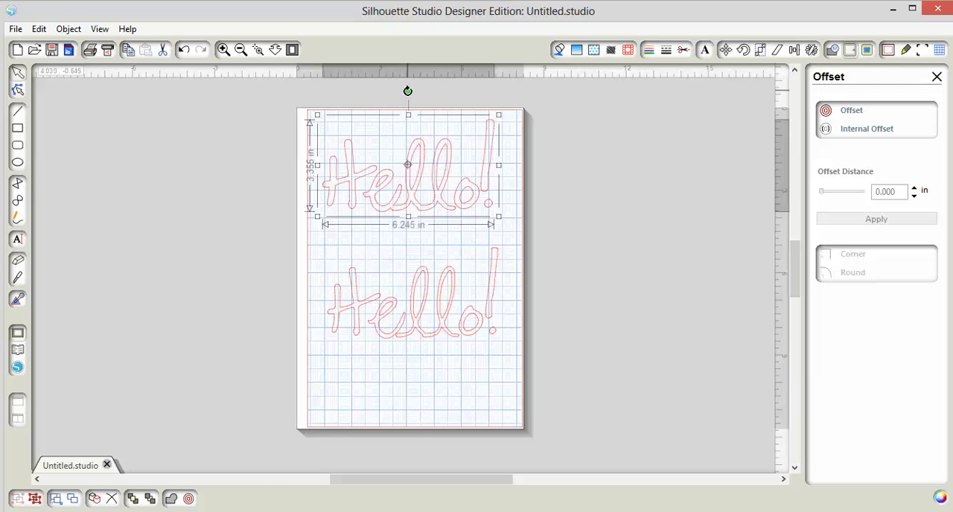
Rotate the grouped offset "Hello!" counterclockwise and undo the rotation.
drag(407, 91, 341, 136)
click(183, 50)
click(183, 51)
click(455, 250)
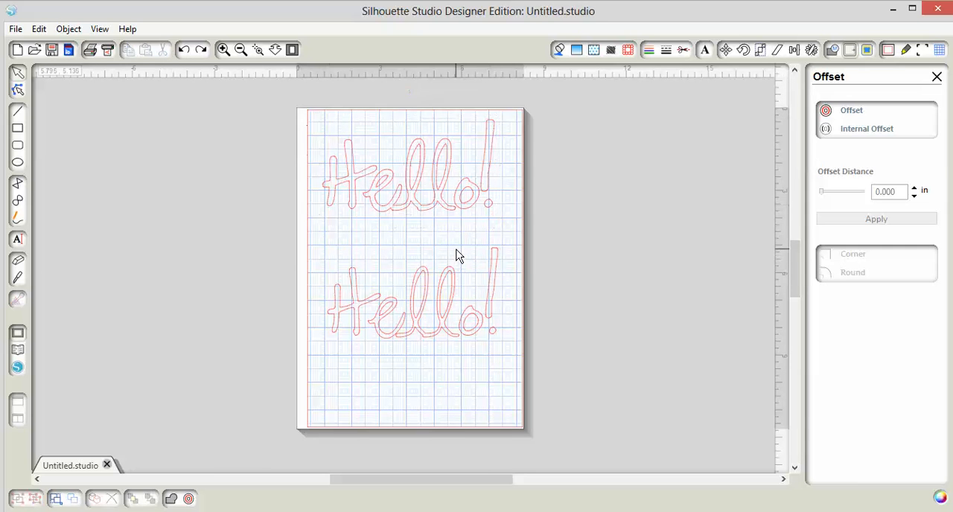
Set both the fill color and the line color of the grouped offset "Hello!" to black and nudge the word slightly down.
click(431, 214)
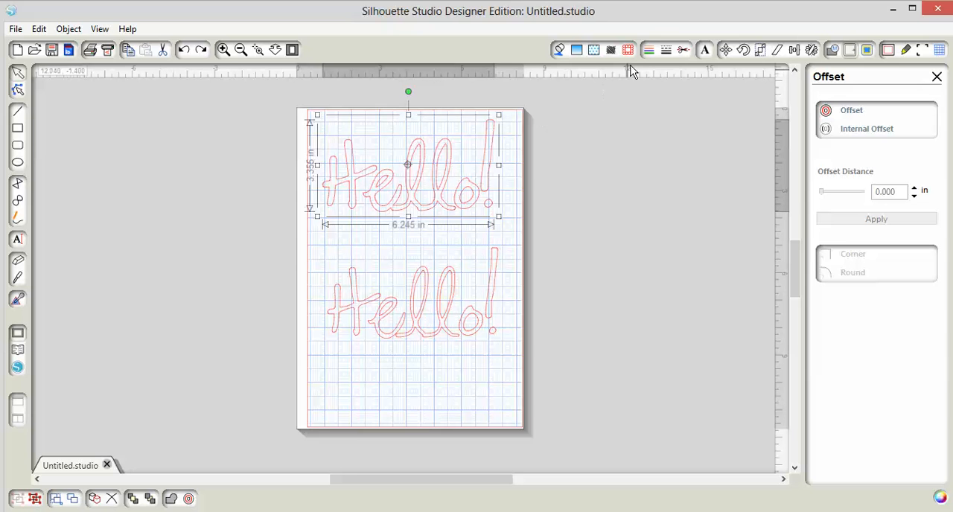
click(560, 52)
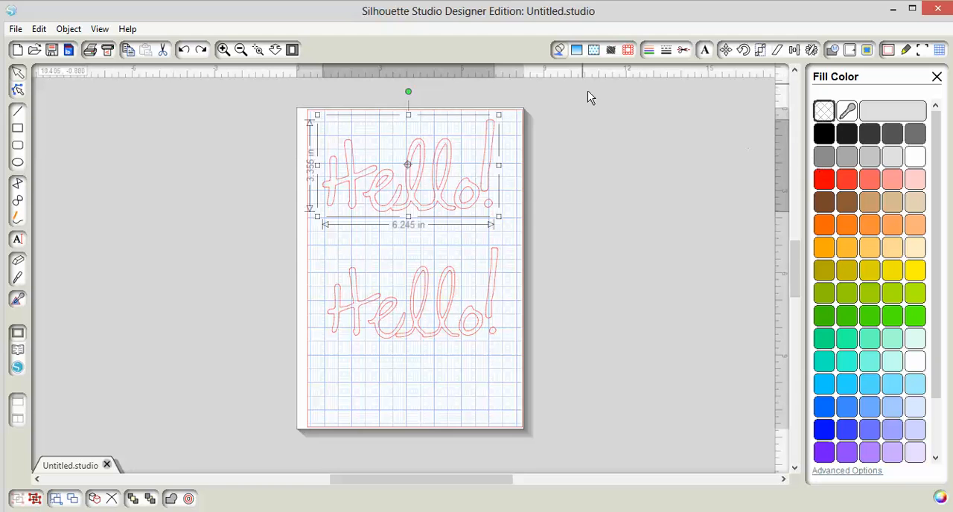
click(823, 133)
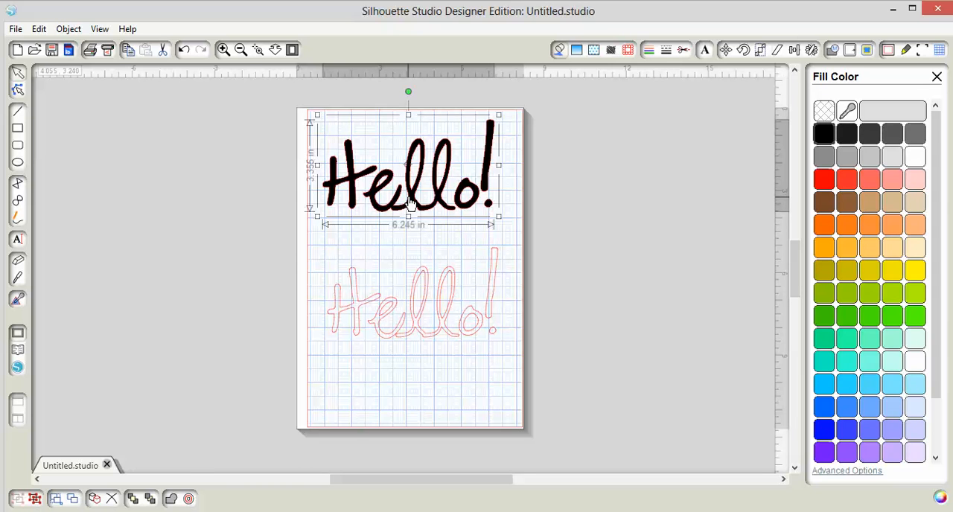
click(650, 51)
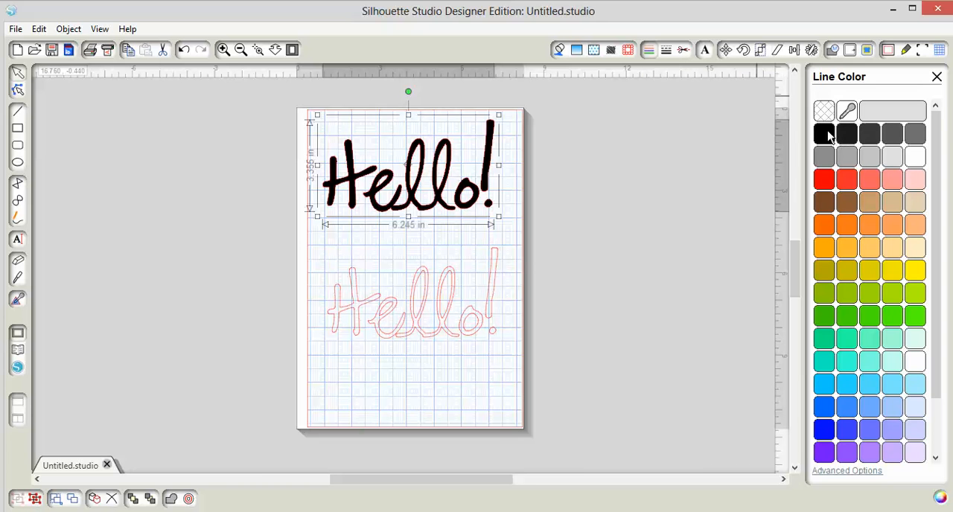
click(826, 135)
click(618, 168)
mouse_move(431, 206)
mouse_down()
mouse_move(463, 213)
mouse_move(432, 213)
mouse_up()
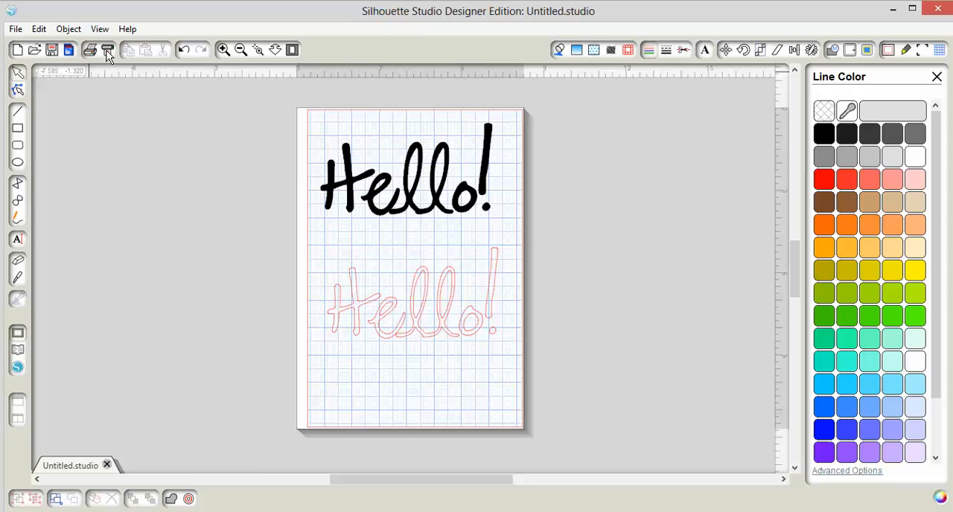